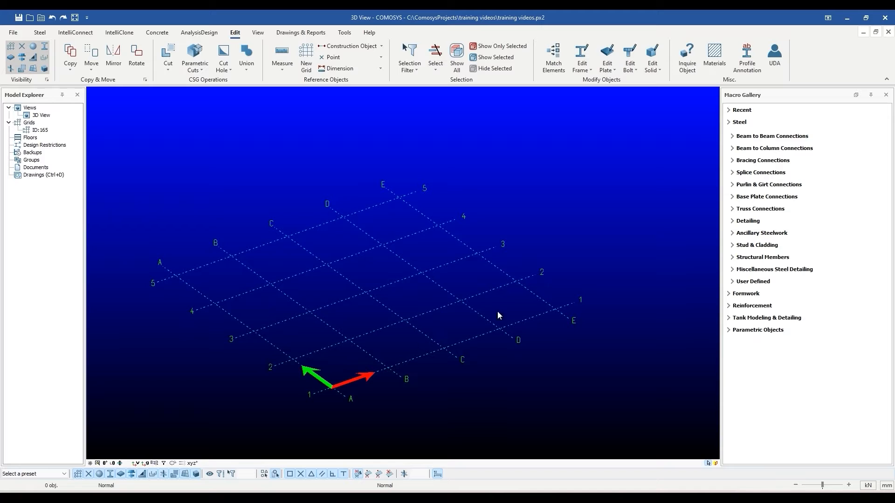
- Open the existing grid's settings and change its X spacings to 0 4000 3000
double_click(434, 353)
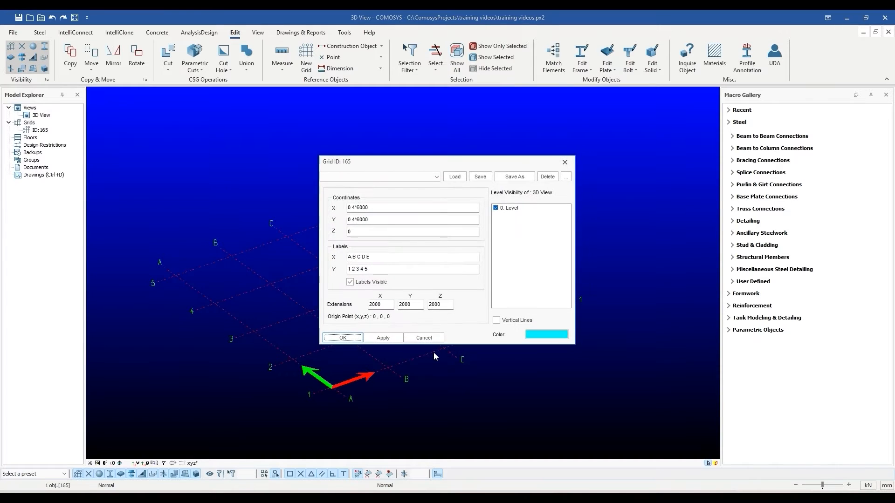
left_click_drag(408, 162, 577, 186)
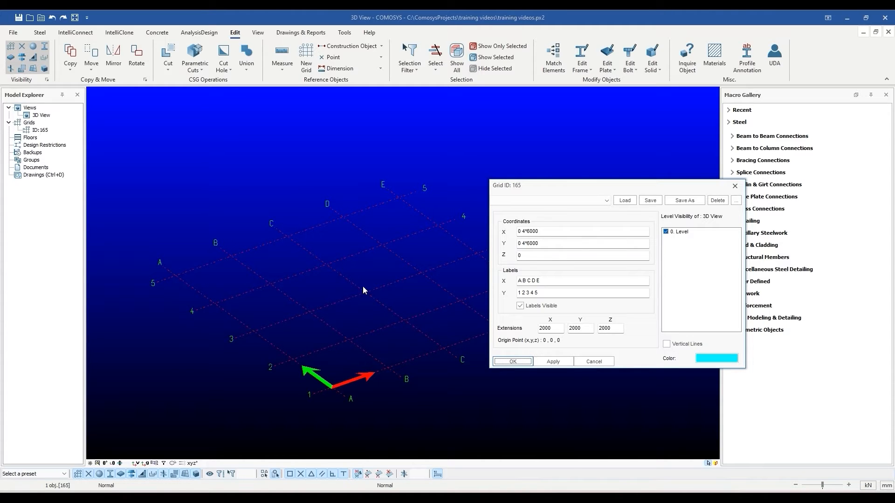
mouse_move(562, 235)
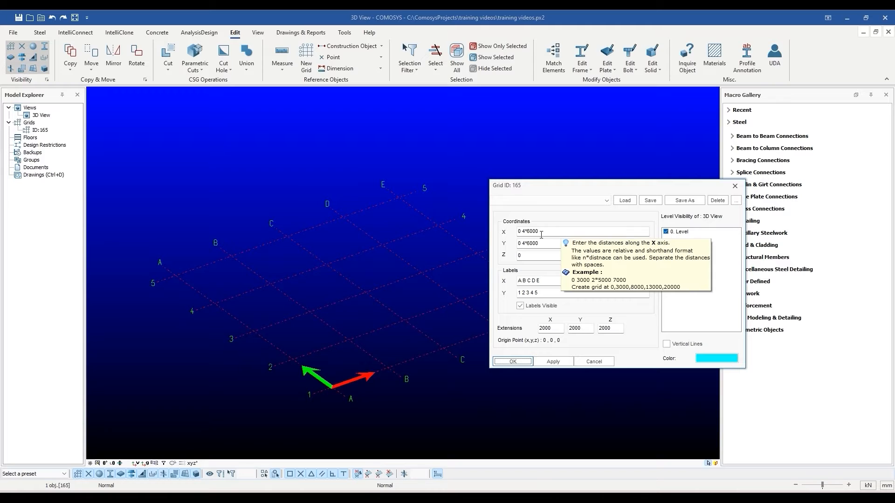
left_click(557, 229)
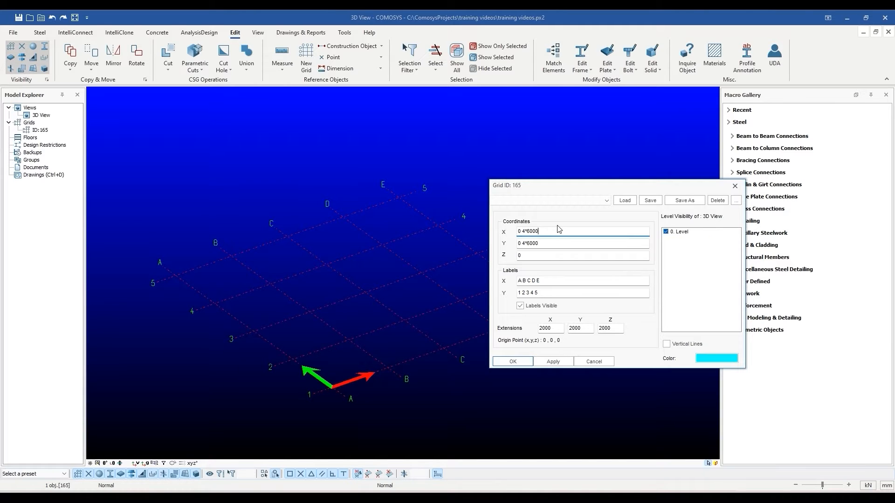
key("BackSpace")
key("BackSpace")
key("BackSpace")
key("BackSpace")
key("BackSpace")
key("BackSpace")
type("4000 3000")
left_click(541, 281)
- Relabel the X lines 1 2 3 and set the Y spacings to 0 4000 5000
mouse_move(547, 280)
key("BackSpace")
key("BackSpace")
key("BackSpace")
key("BackSpace")
key("BackSpace")
key("BackSpace")
key("BackSpace")
key("BackSpace")
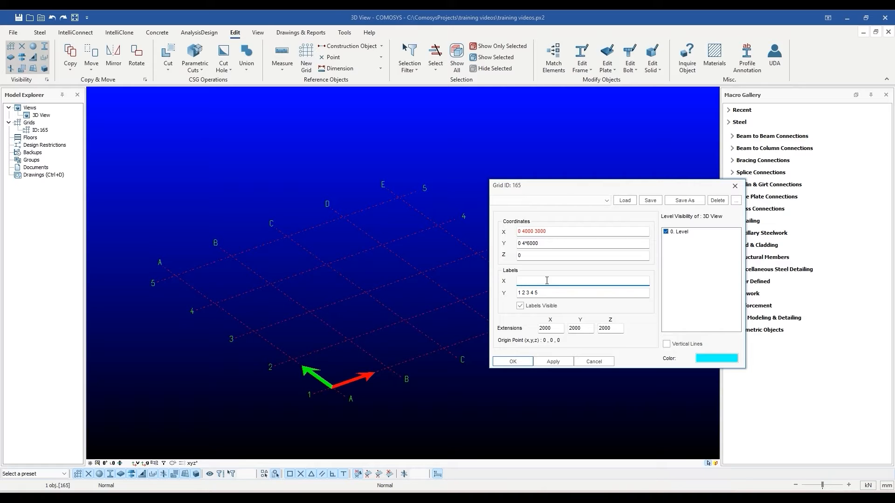
type("1 2 3")
left_click(543, 244)
key("BackSpace")
key("BackSpace")
key("BackSpace")
key("BackSpace")
key("BackSpace")
key("BackSpace")
type("4000 5000")
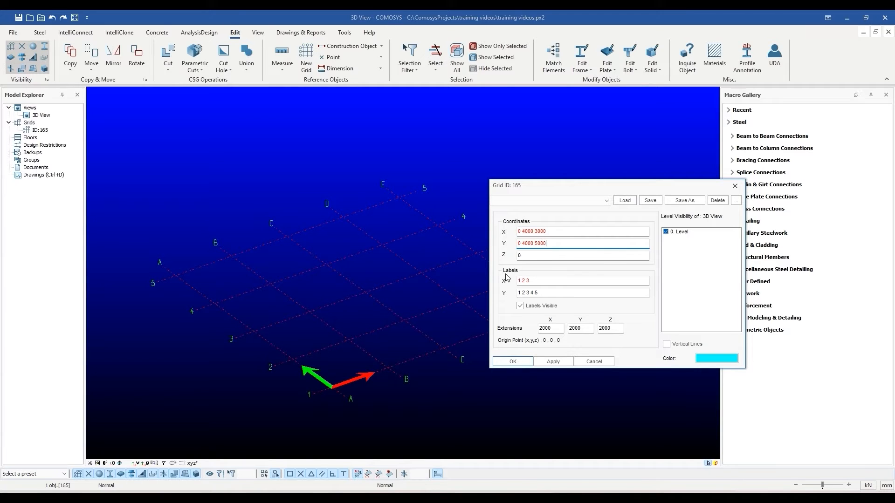
- Label the Y rows a b c and apply the grid changes
left_click(543, 295)
key("BackSpace")
key("BackSpace")
key("BackSpace")
key("BackSpace")
key("BackSpace")
key("BackSpace")
key("BackSpace")
key("BackSpace")
key("BackSpace")
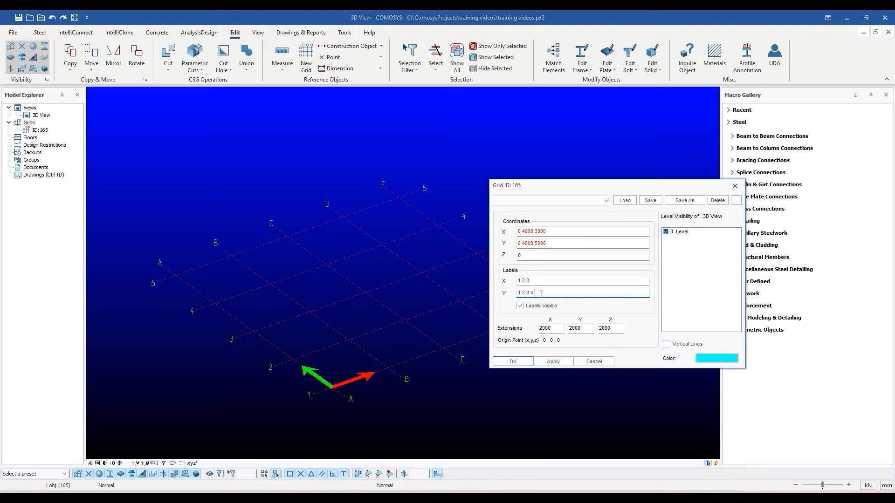
type("a b c")
left_click(554, 362)
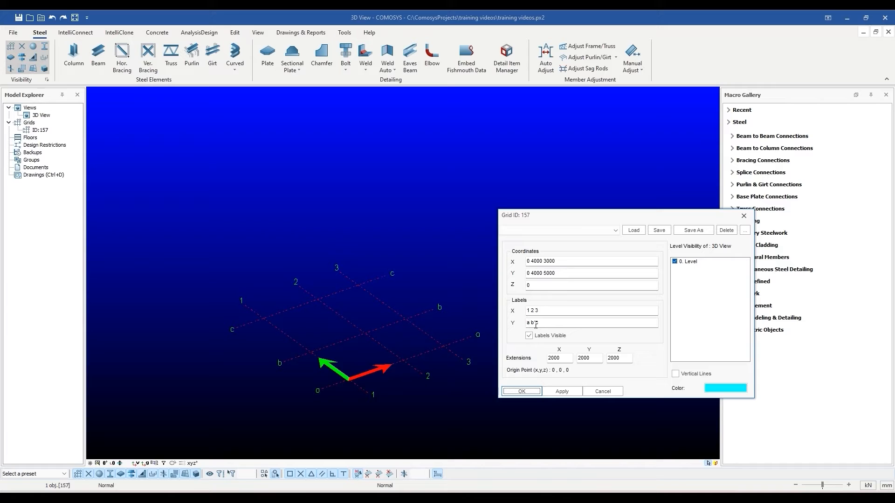
- Change the Y labels to the range a-z, add Y spacings 6000 7000, and apply
left_click(566, 326)
key("BackSpace")
key("BackSpace")
key("BackSpace")
left_click(554, 273)
type("6000")
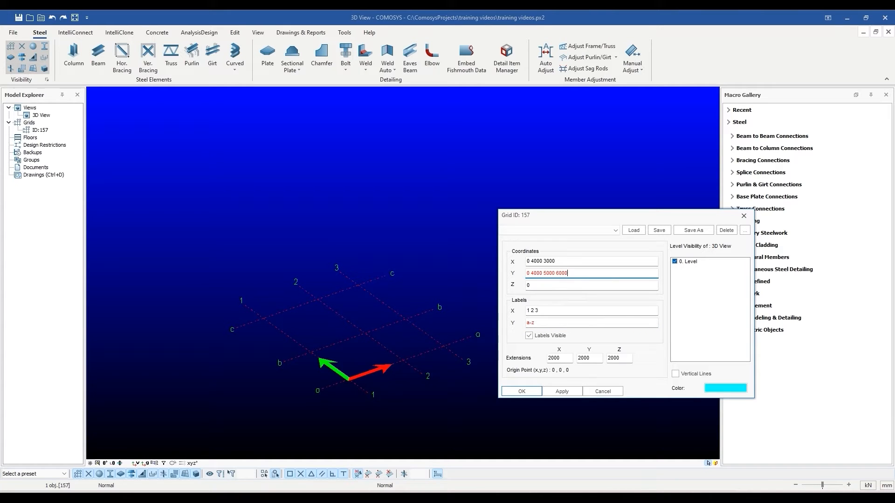
type(" 70000")
key("BackSpace")
left_click(564, 392)
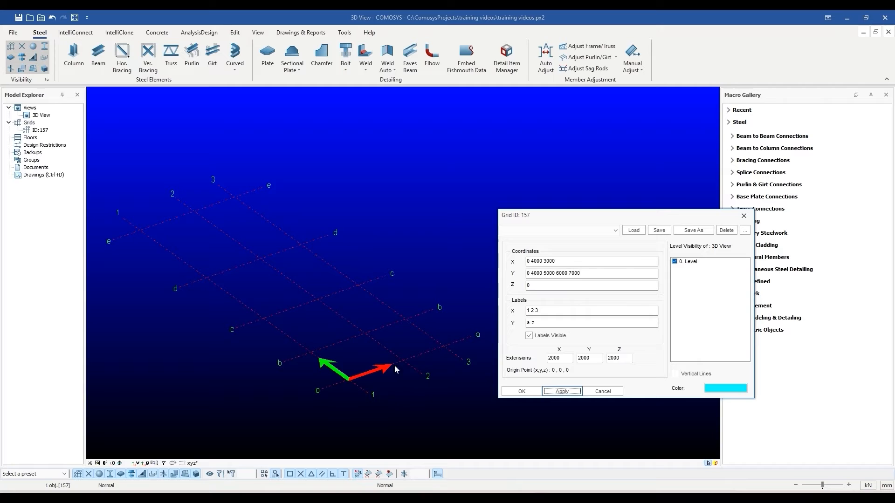
- Set the X labels to the range 1-100 and append X spacings 6000 4*6000
left_click(569, 313)
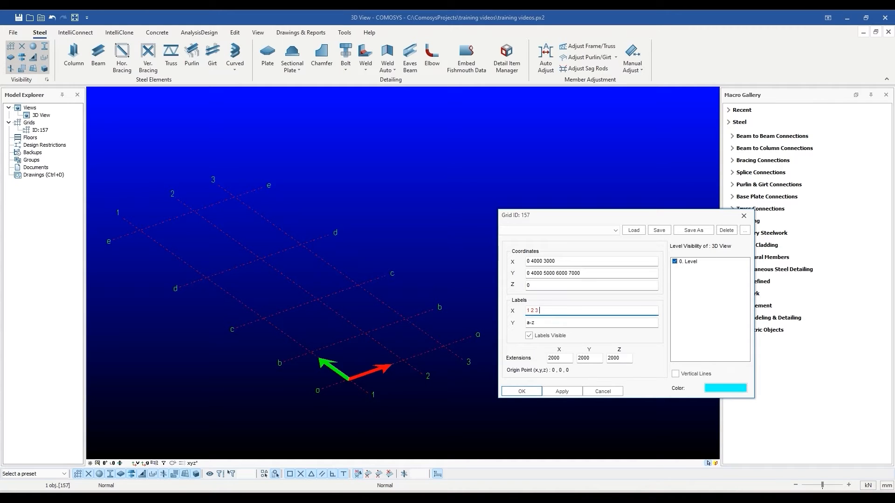
key("BackSpace")
key("BackSpace")
type("-100")
left_click(573, 262)
type("6000")
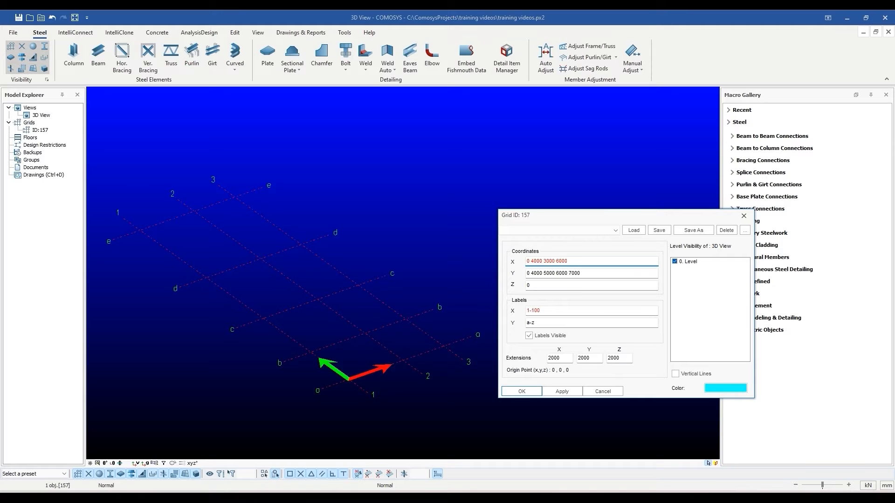
type("6000")
key("Return")
scroll(506, 311, "down", 1)
middle_click_drag(500, 317, 452, 322)
scroll(461, 325, "down", 1)
scroll(452, 321, "down", 1)
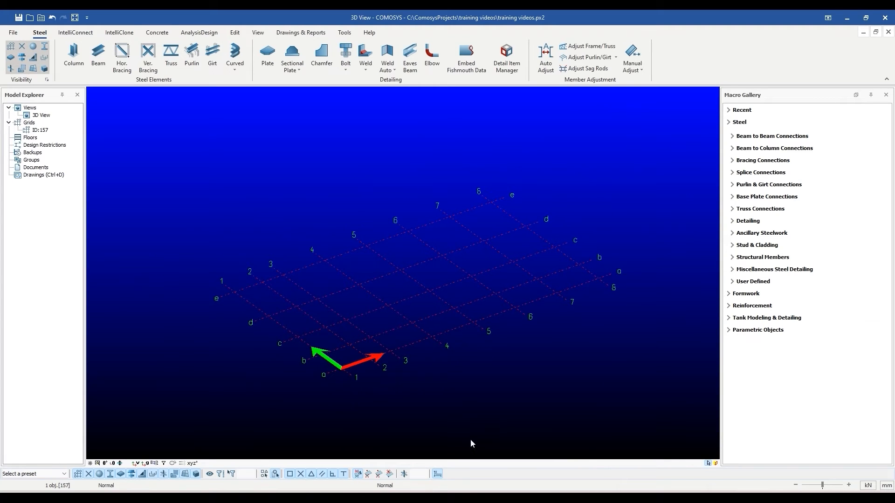
- Reopen the grid settings and apply an extra 6000 Y spacing
double_click(489, 273)
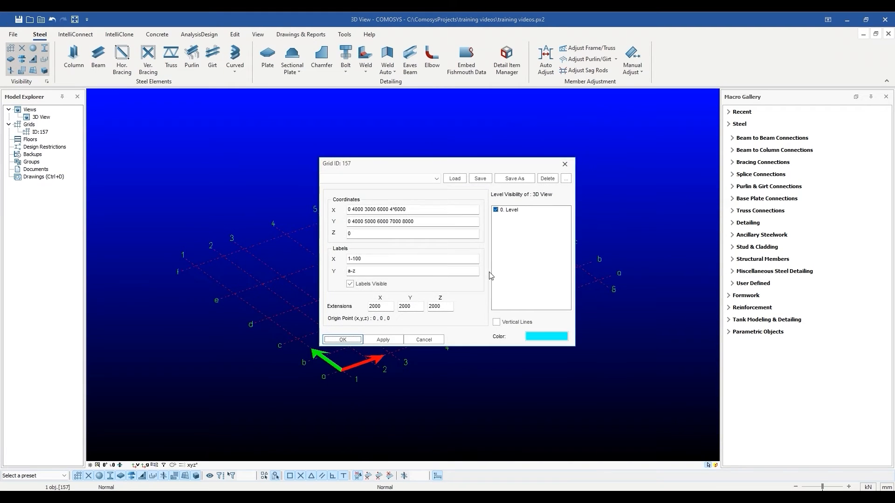
left_click_drag(407, 164, 591, 170)
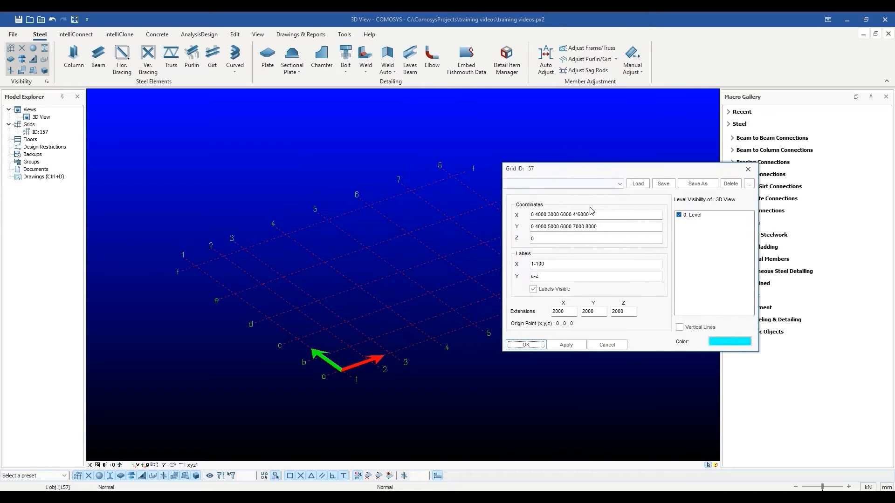
left_click(602, 225)
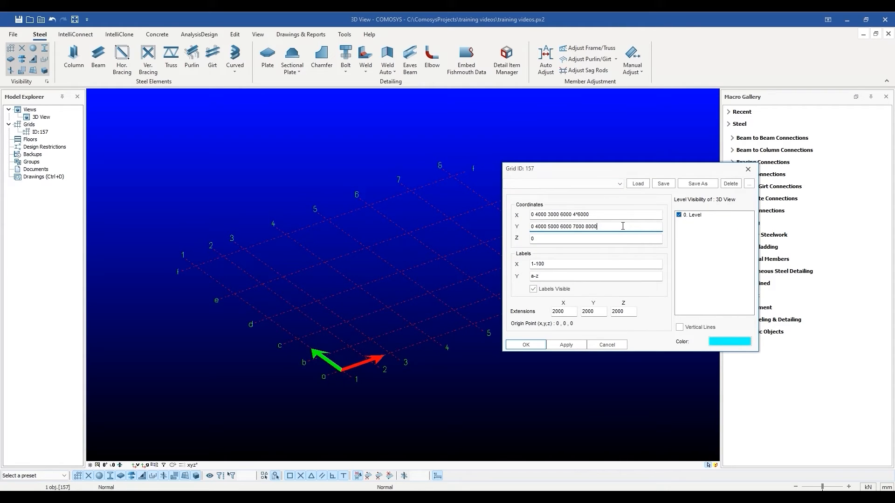
type("6000")
left_click(566, 344)
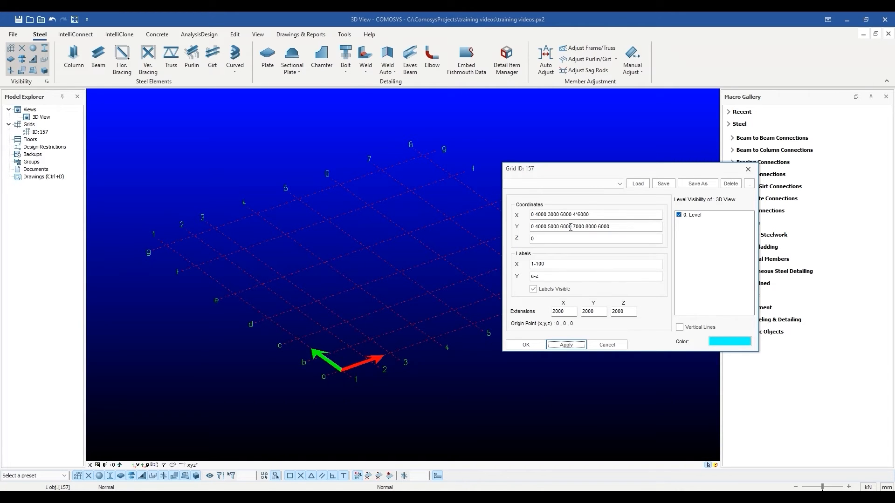
- Append a 5000 X spacing, confirm with OK, and recentre the grid in view
left_click(599, 214)
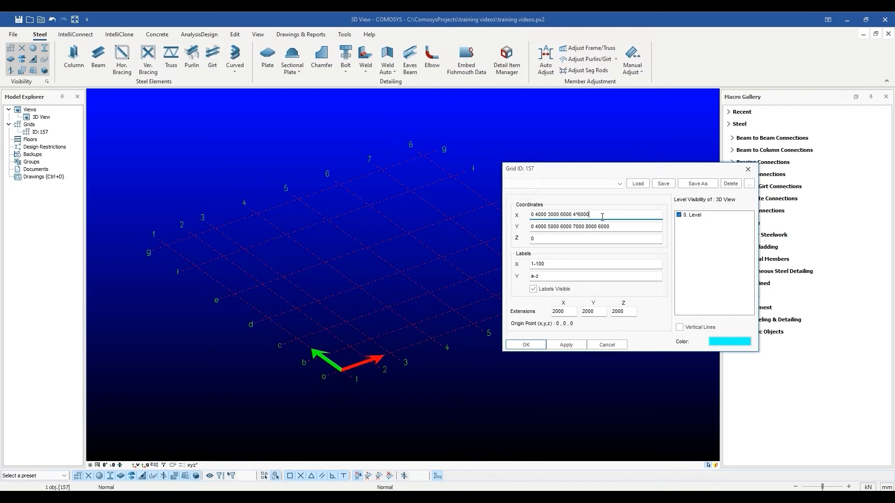
type("5000")
left_click(519, 348)
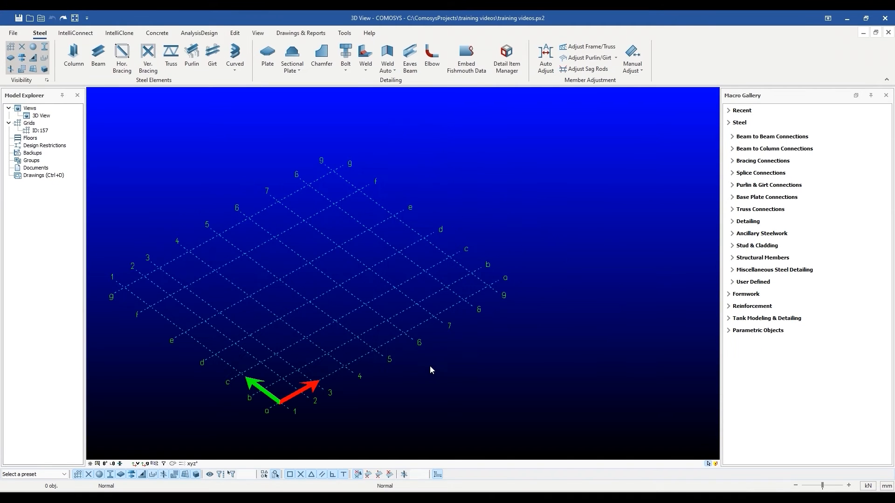
middle_click_drag(393, 363, 401, 360)
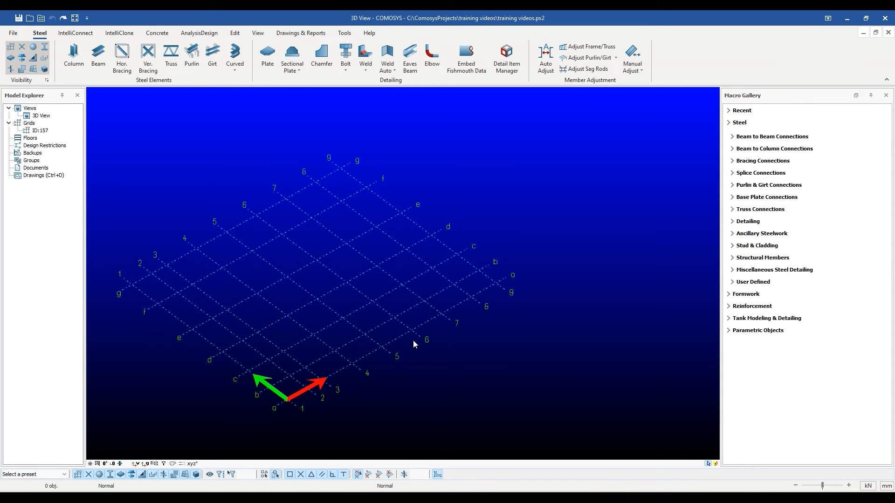
middle_click_drag(405, 369, 406, 357)
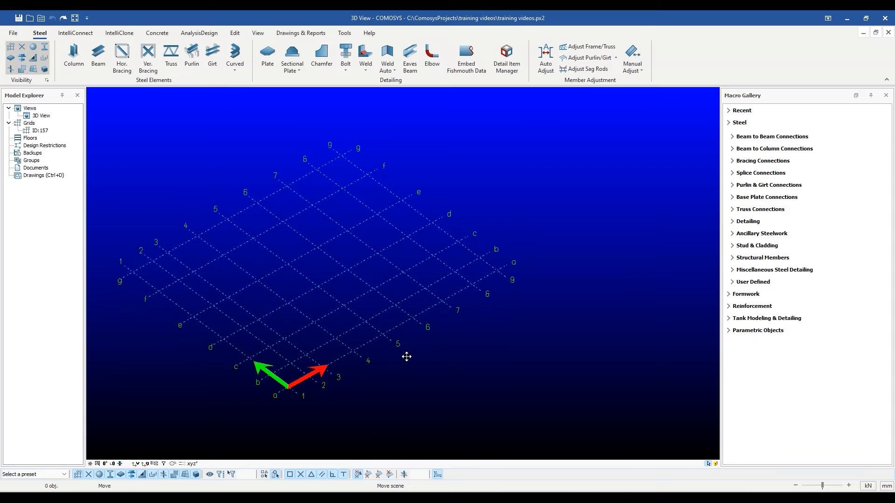
- Set the grid's Z levels to 0 5000 7000, then orbit to an edge-on view
double_click(397, 327)
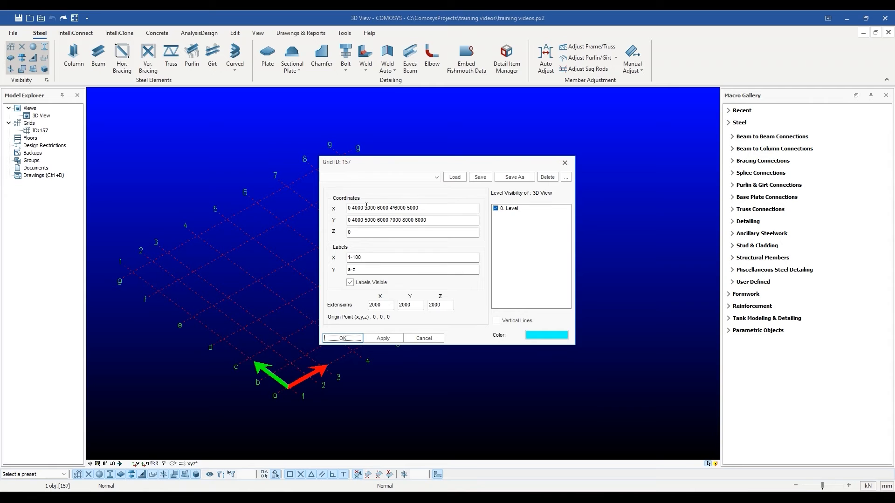
left_click_drag(423, 168, 548, 170)
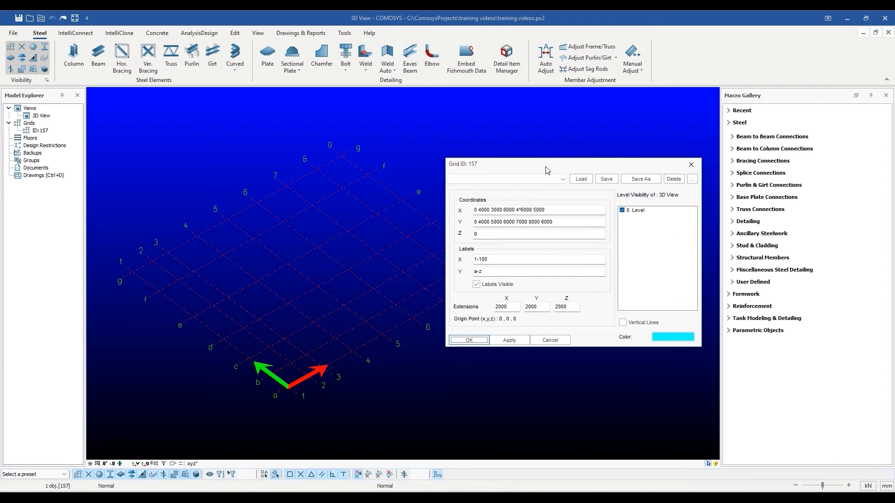
left_click(491, 236)
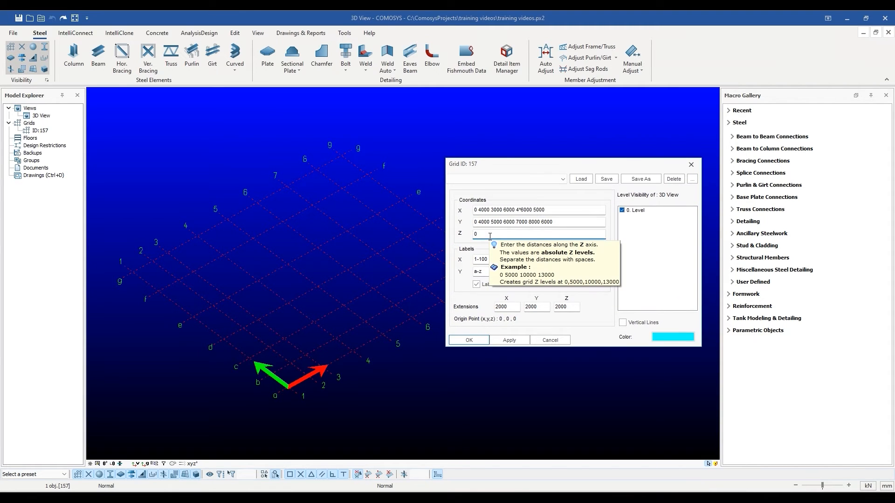
key("BackSpace")
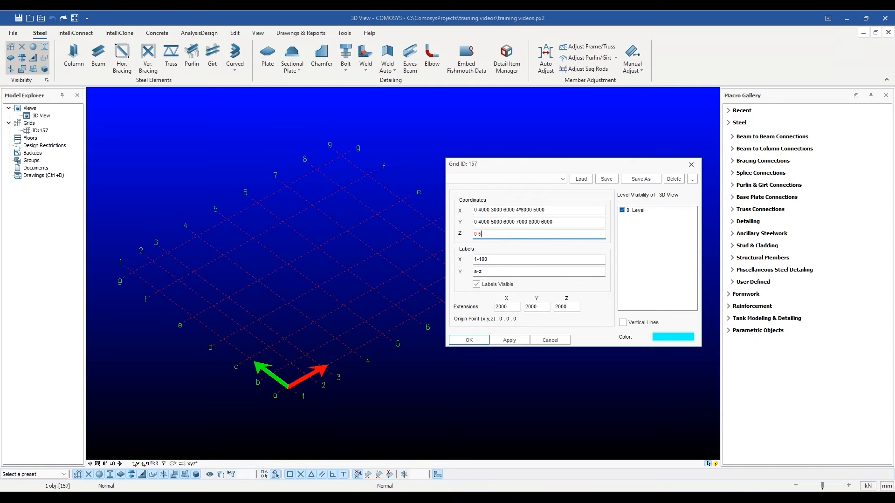
type("0 5000 7000")
left_click(509, 340)
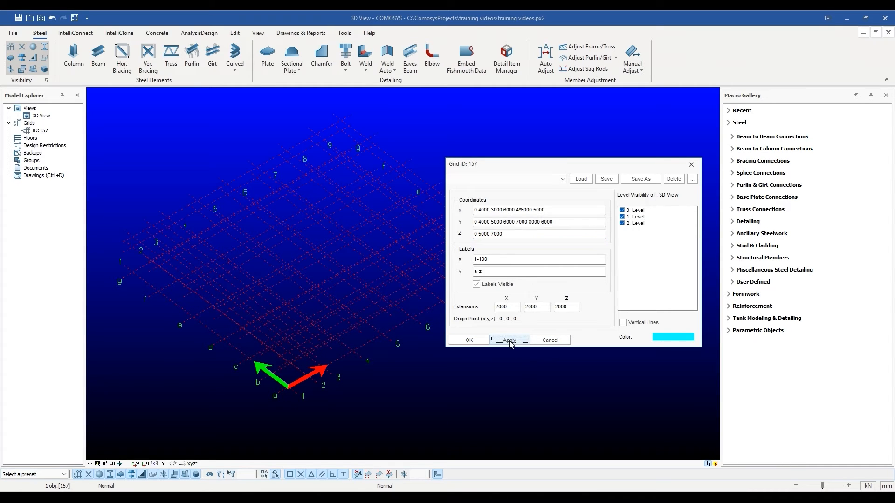
left_click(466, 342)
middle_click_drag(406, 397, 407, 379)
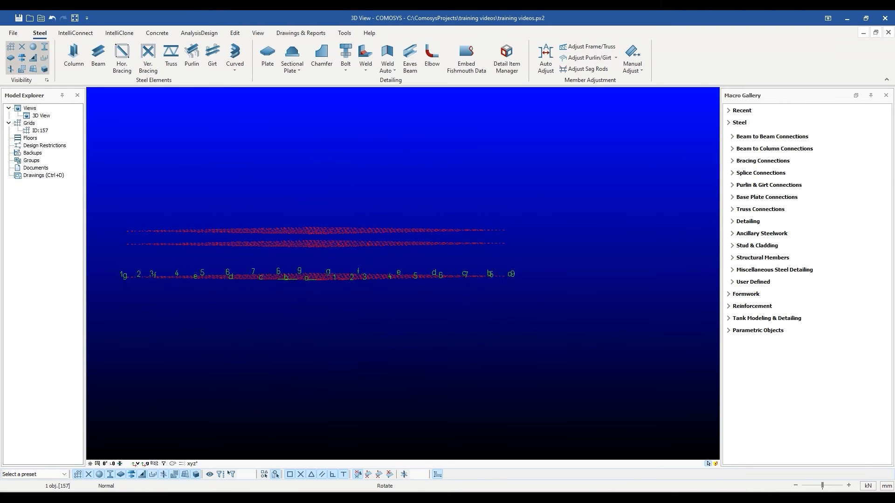
middle_click_drag(348, 298, 346, 294)
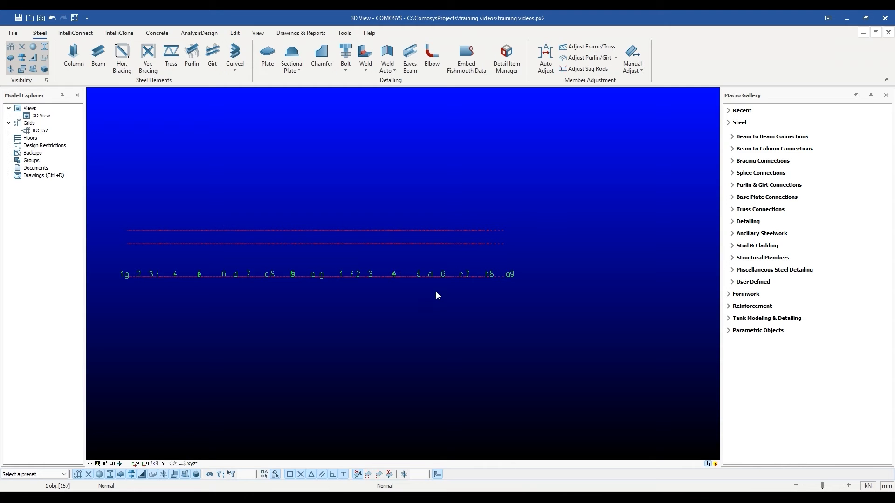
middle_click_drag(433, 306, 401, 359)
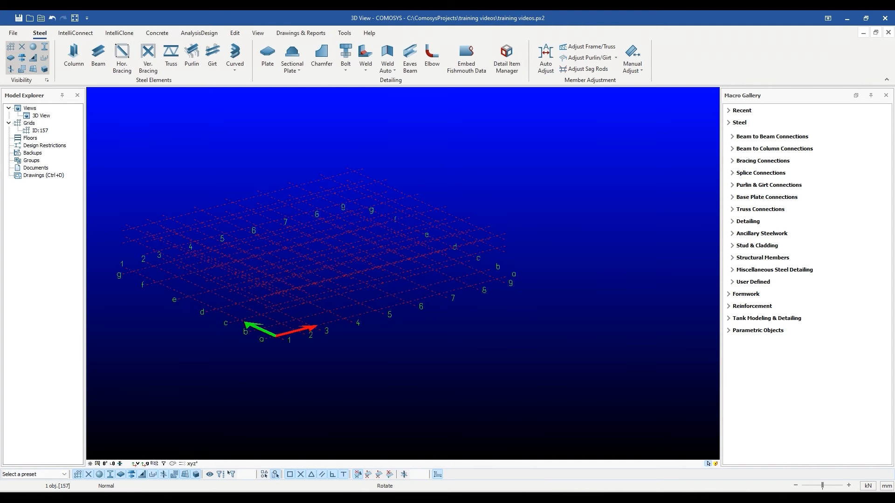
left_click(74, 57)
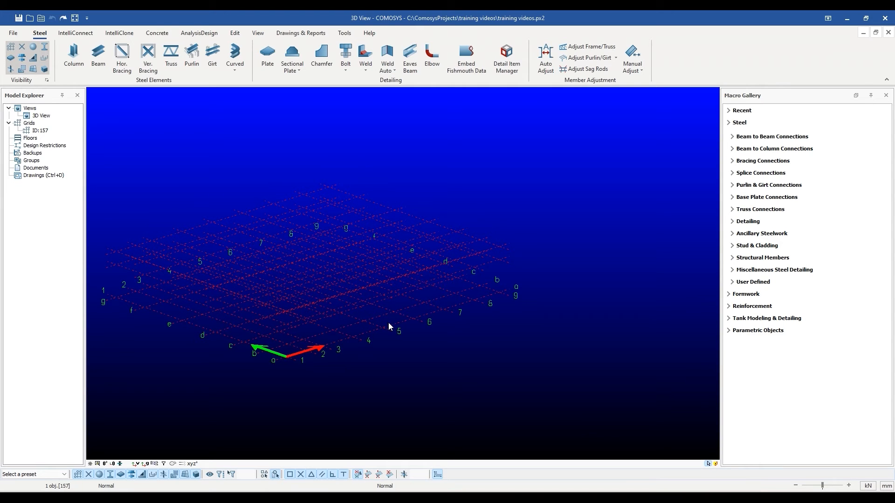
mouse_move(393, 349)
middle_mouse_down()
mouse_move(395, 298)
mouse_move(394, 355)
middle_mouse_up()
scroll(388, 310, "up", 2)
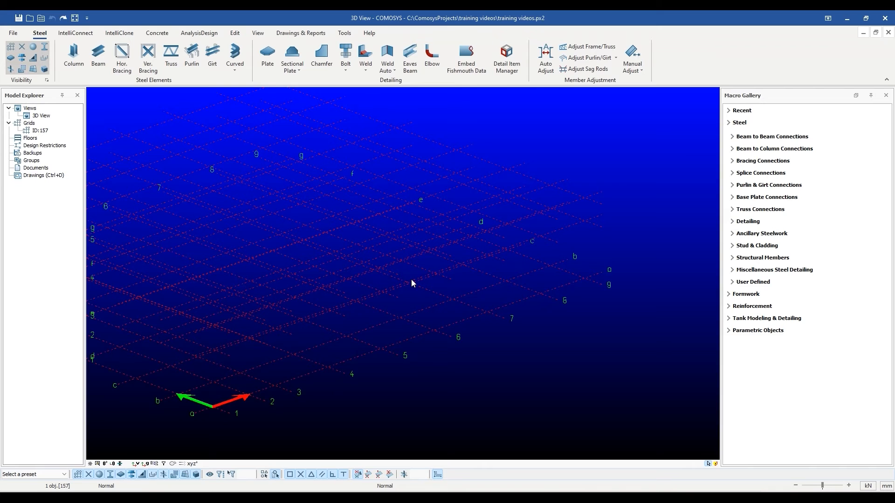
scroll(411, 281, "down", 1)
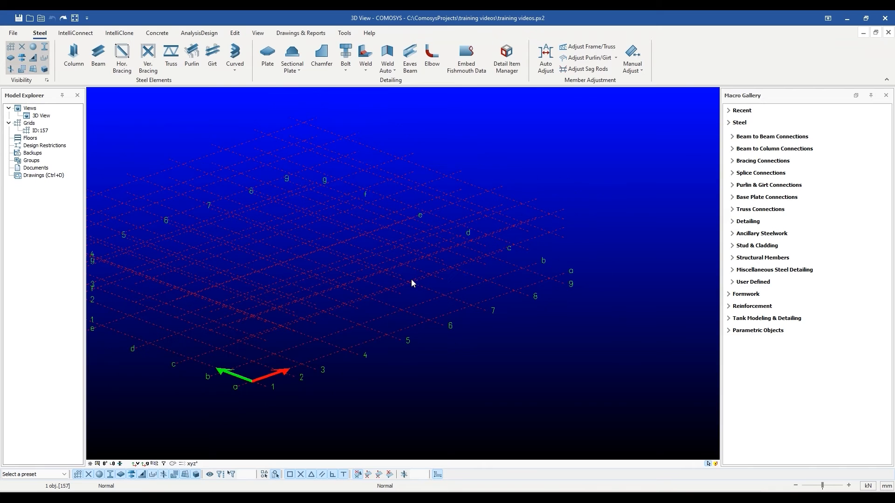
- Uncheck 1. Level and 2. Level visibility for grid 157 and apply
double_click(477, 259)
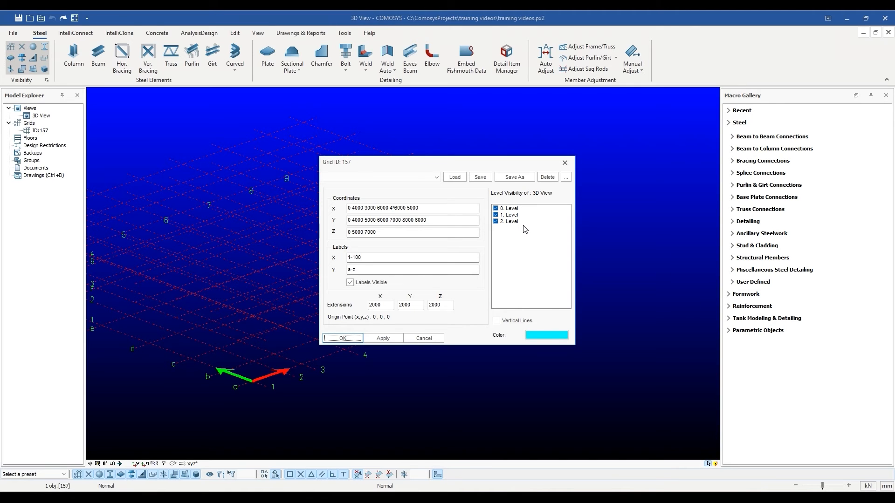
left_click(496, 216)
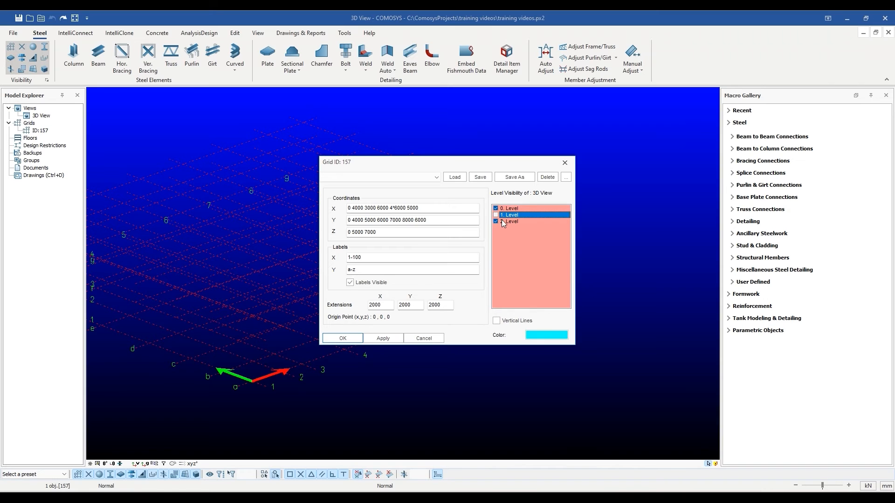
left_click(497, 222)
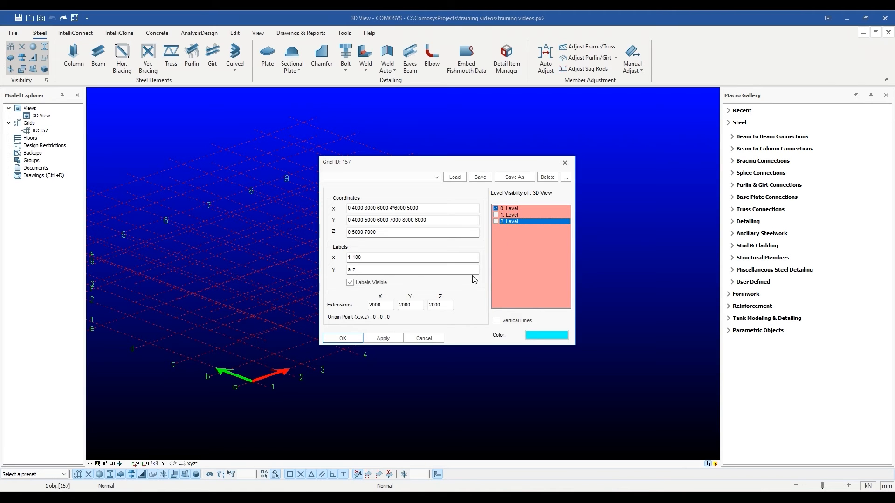
left_click(395, 338)
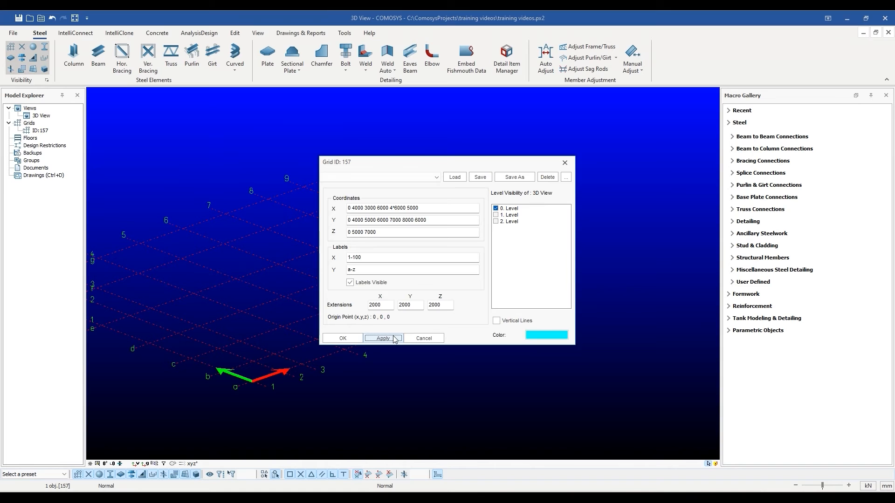
left_click(344, 339)
- Recentre and zoom the view on grid 157, then reopen its properties
middle_click_drag(319, 334, 394, 343)
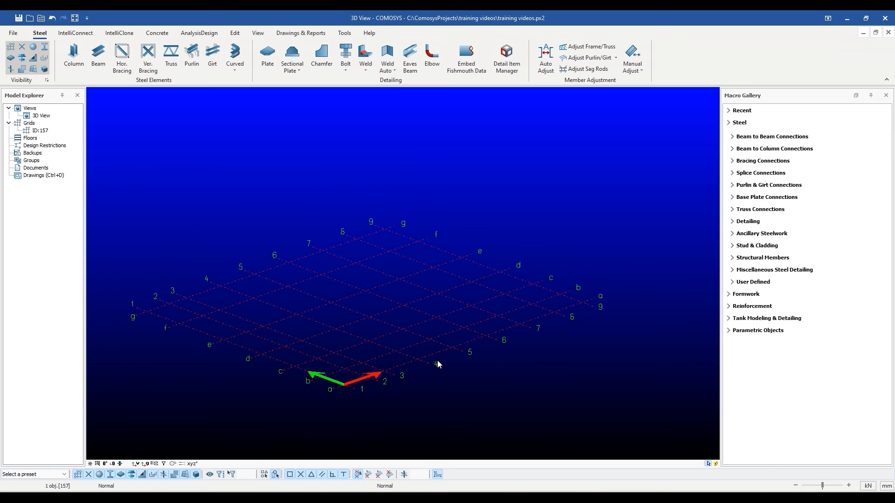
middle_click_drag(437, 364, 526, 360)
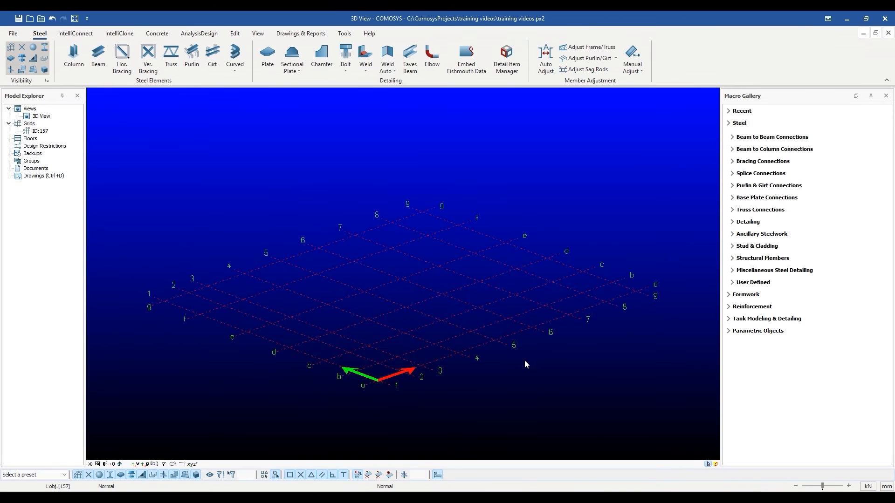
scroll(524, 361, "up", 1)
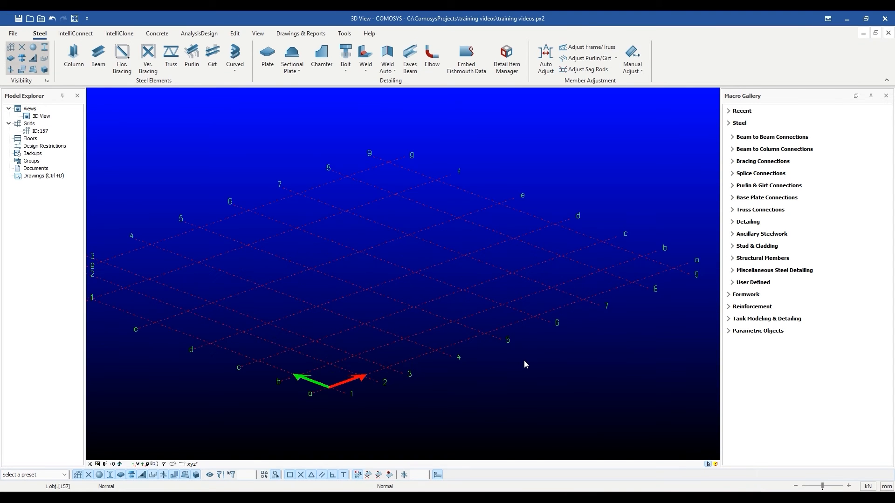
left_click(518, 332)
scroll(517, 326, "up", 2)
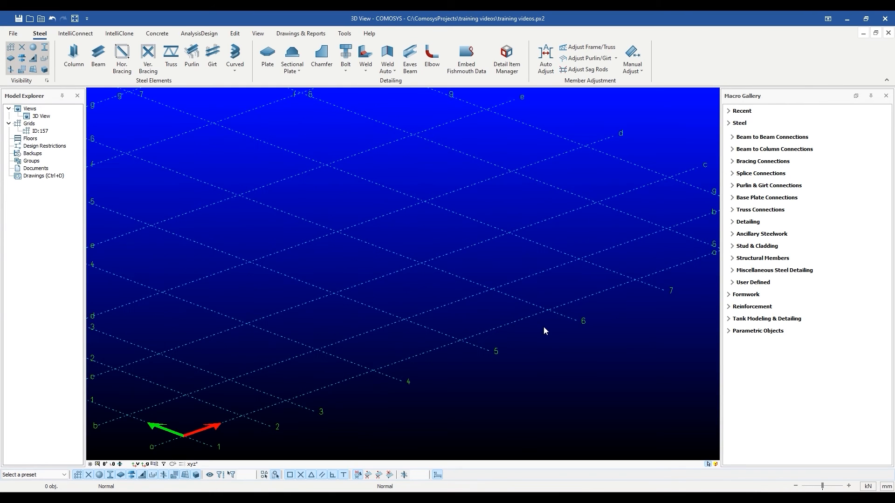
double_click(553, 311)
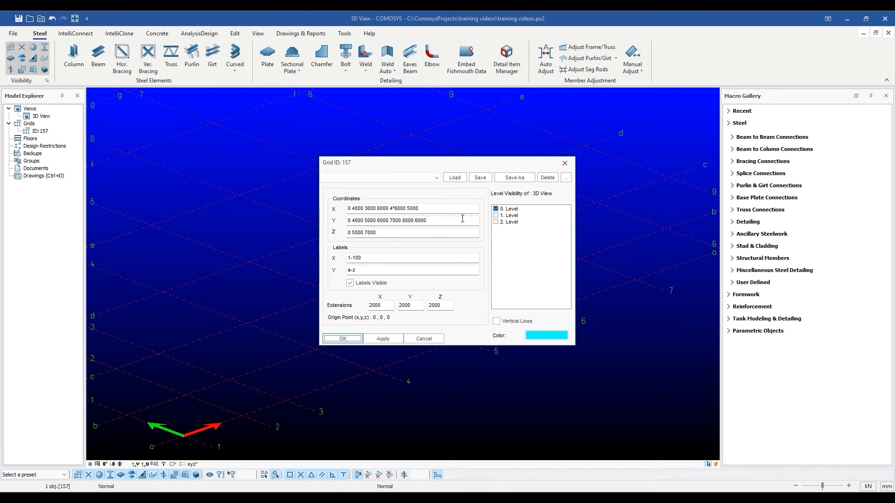
- Set grid 157's X spacings to 0 4*5000 and Y spacings to 0 4*6000
left_click(421, 209)
key("BackSpace")
key("BackSpace")
key("BackSpace")
key("BackSpace")
key("BackSpace")
key("BackSpace")
key("BackSpace")
key("BackSpace")
key("BackSpace")
key("BackSpace")
key("BackSpace")
key("BackSpace")
key("BackSpace")
key("BackSpace")
key("BackSpace")
key("BackSpace")
key("BackSpace")
key("BackSpace")
key("BackSpace")
key("BackSpace")
key("BackSpace")
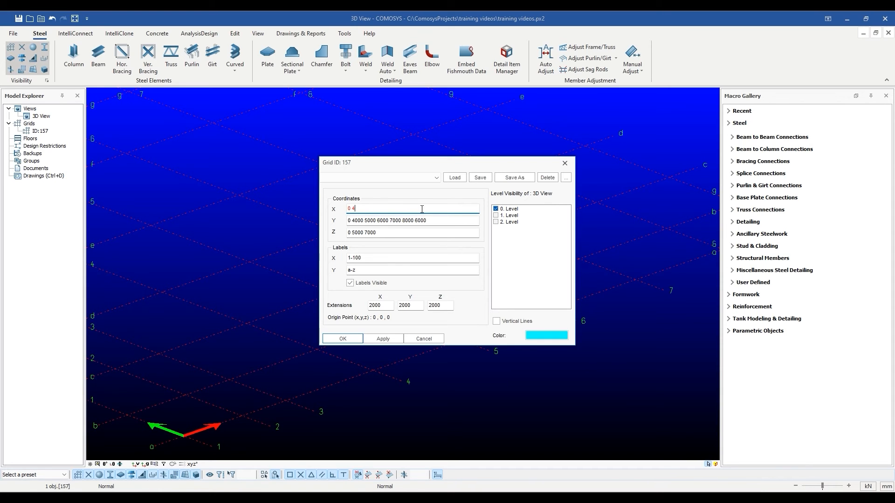
type("*5000")
key("Tab")
type("0 4")
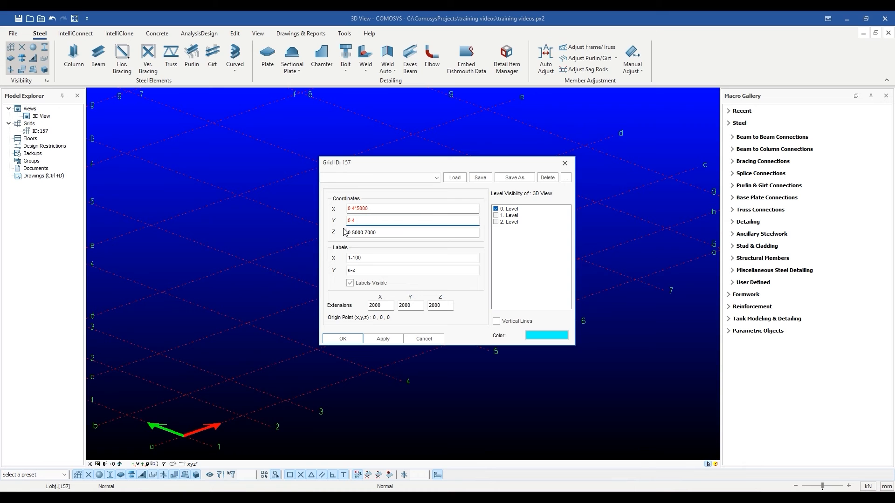
type("*6000")
left_click(390, 340)
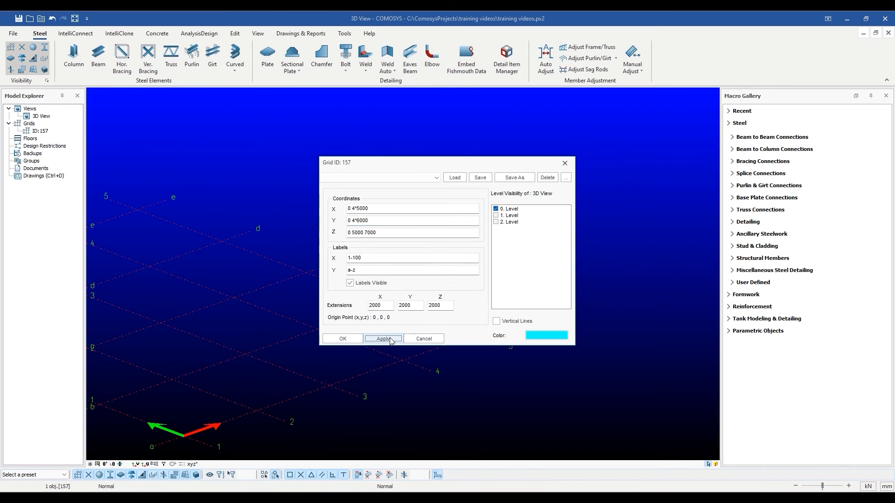
left_click(354, 340)
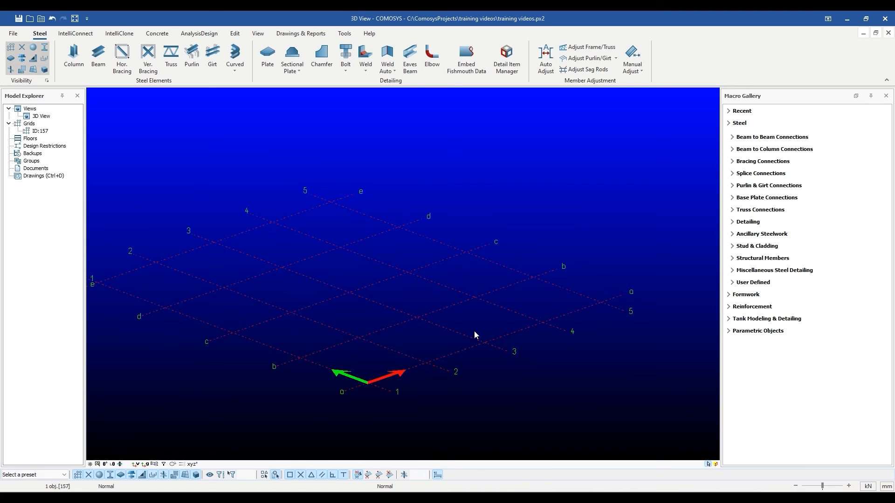
- Recentre the resized grid, clear the selection and open the File menu
middle_click_drag(489, 370, 502, 347)
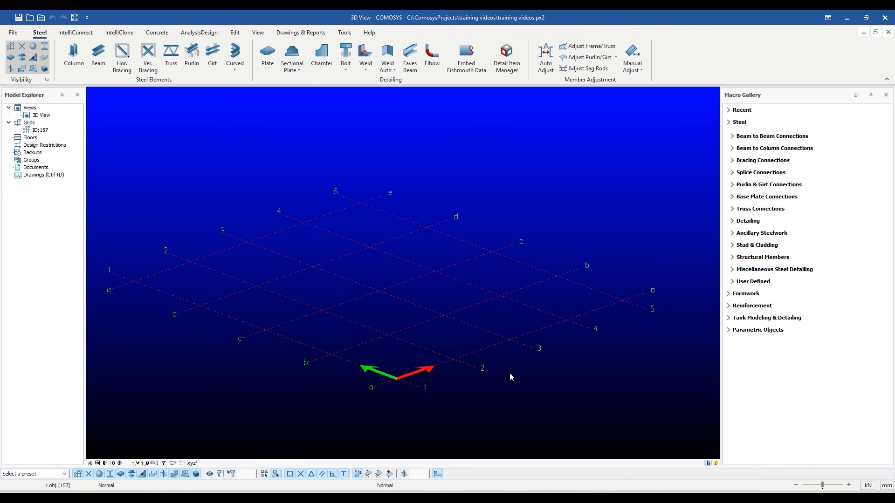
key("Escape")
left_click(13, 32)
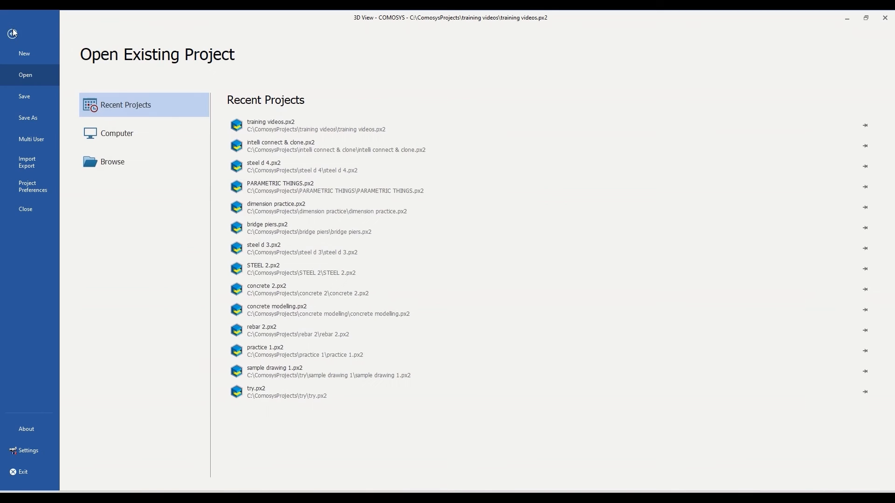
- Create the new project gridss2 in C:\ComosysProjects, answering Yes to save the current one
left_click(26, 52)
left_click(165, 99)
type("grid")
type("ss")
type("1")
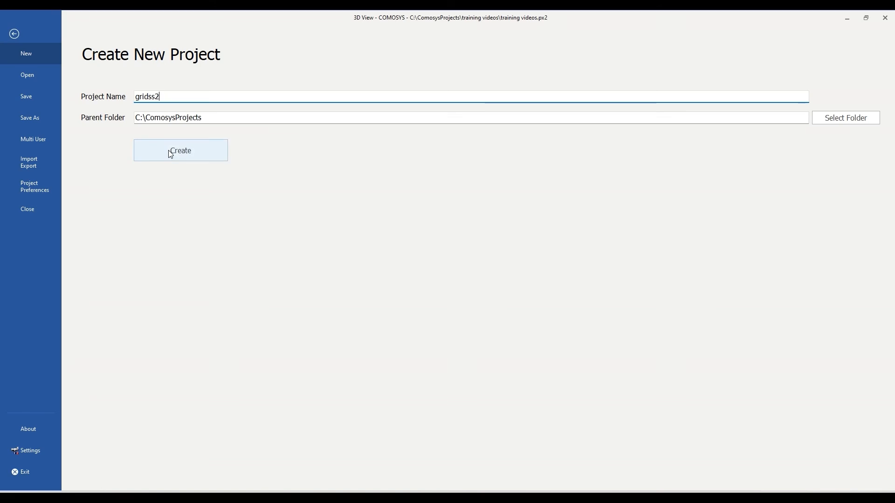
left_click(170, 152)
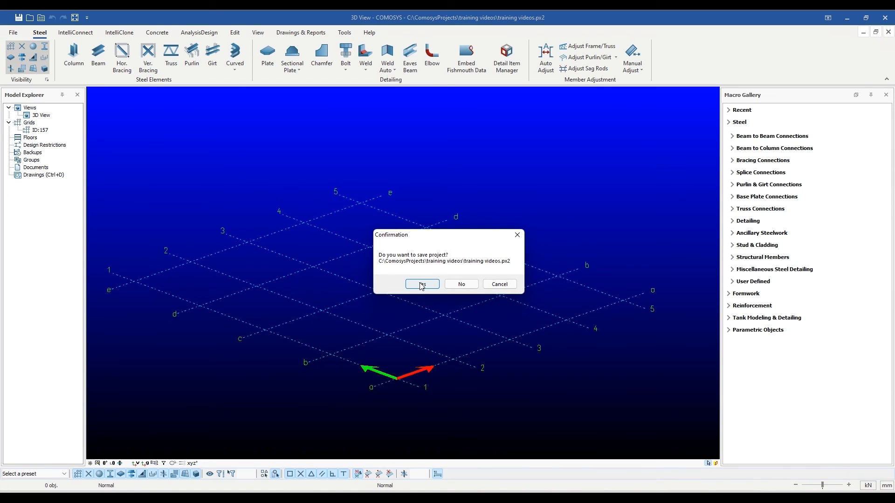
left_click(422, 285)
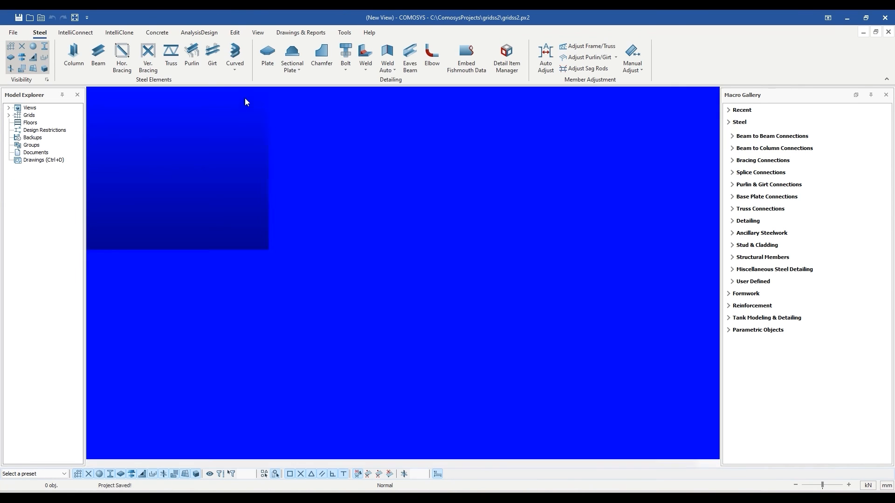
scroll(432, 266, "up", 3)
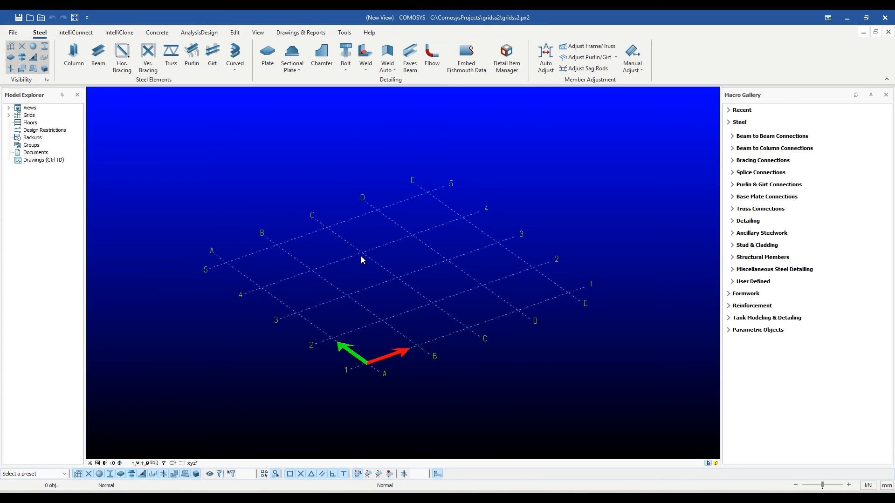
- Frame the default A–E by 1–5 grid and start the Edit tab's New Grid command
middle_click_drag(361, 257, 358, 271)
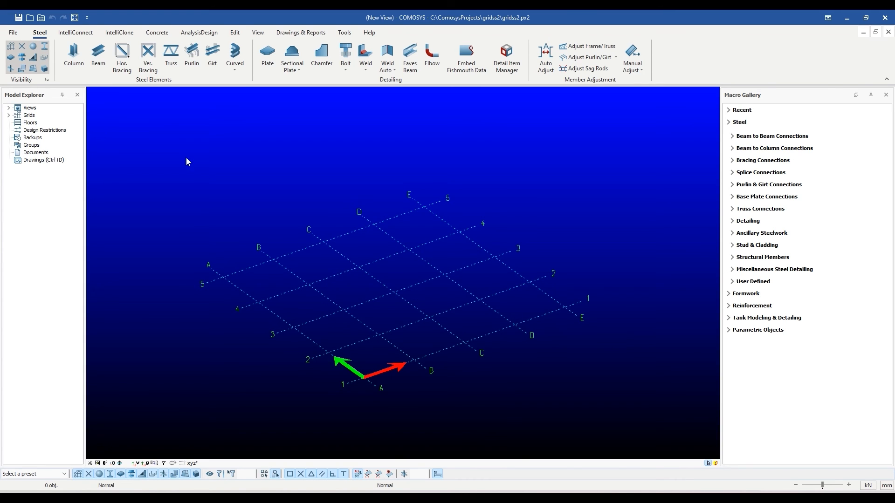
left_click(235, 33)
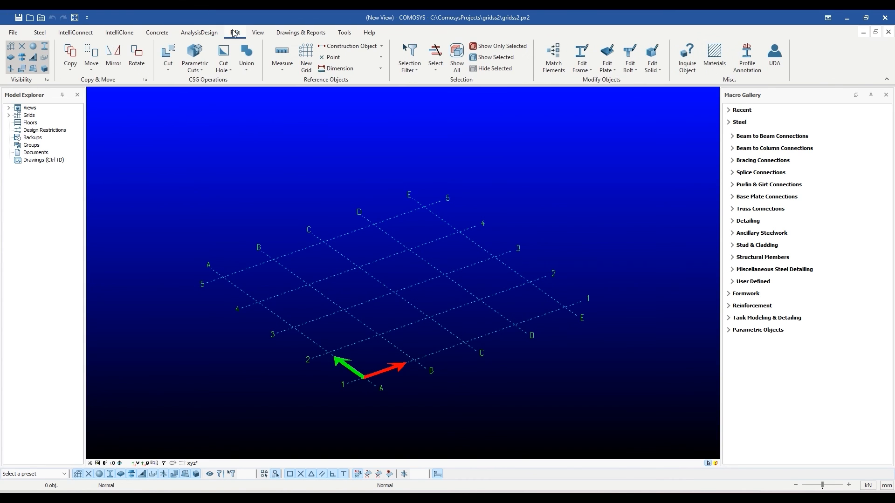
left_click(307, 65)
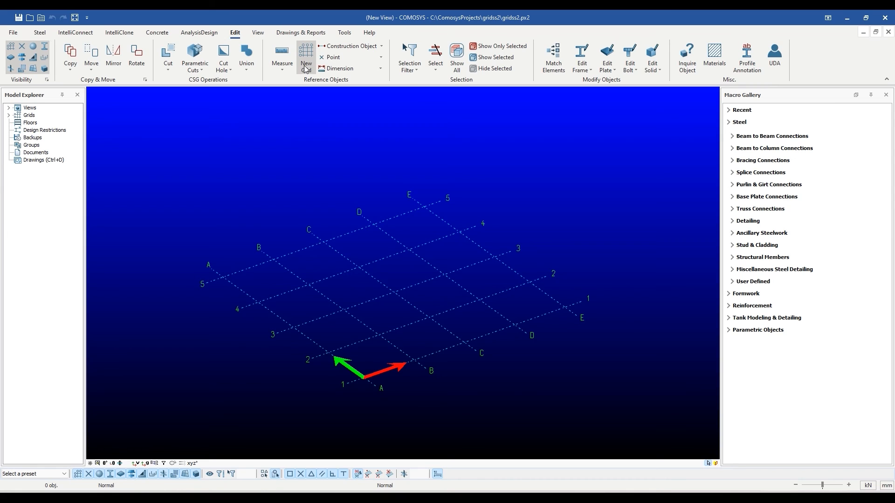
- Give the new grid X spacings 0 10000 and Y spacings 0 10*7000
left_click_drag(386, 166, 521, 140)
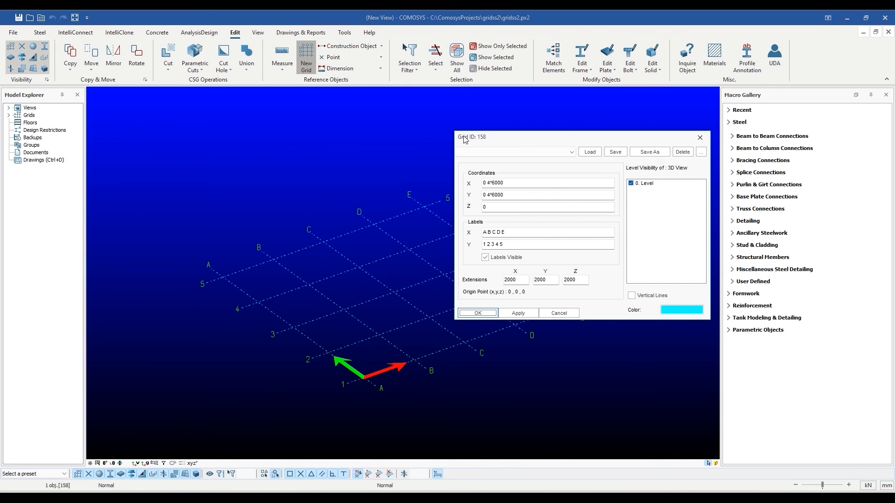
left_click(532, 182)
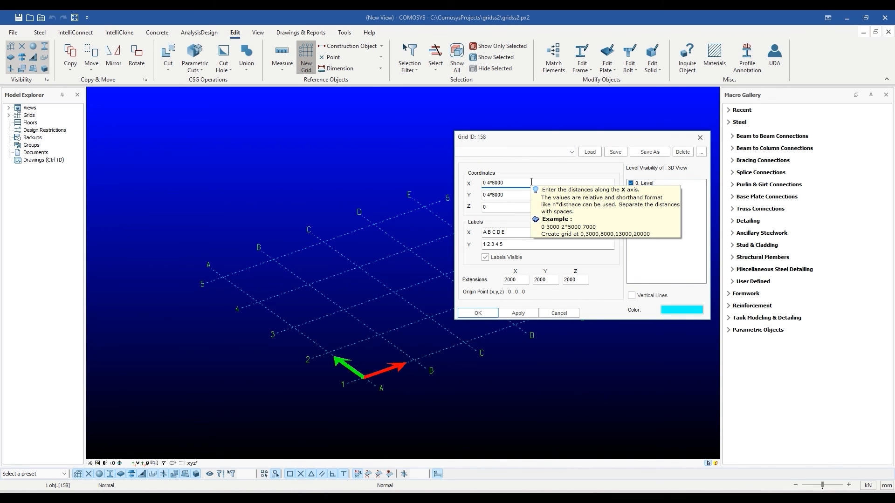
key("BackSpace")
key("BackSpace")
key("BackSpace")
key("BackSpace")
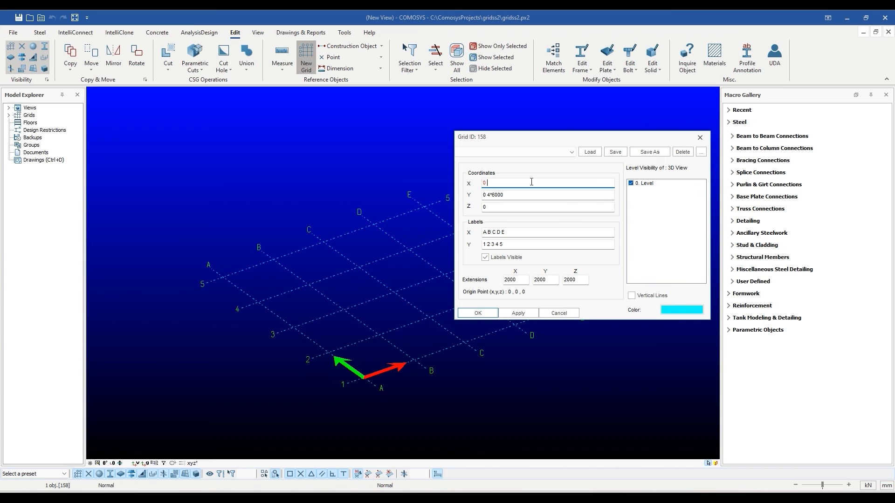
type("1000")
left_click(531, 195)
key("BackSpace")
key("BackSpace")
key("BackSpace")
key("BackSpace")
key("BackSpace")
key("BackSpace")
type("10")
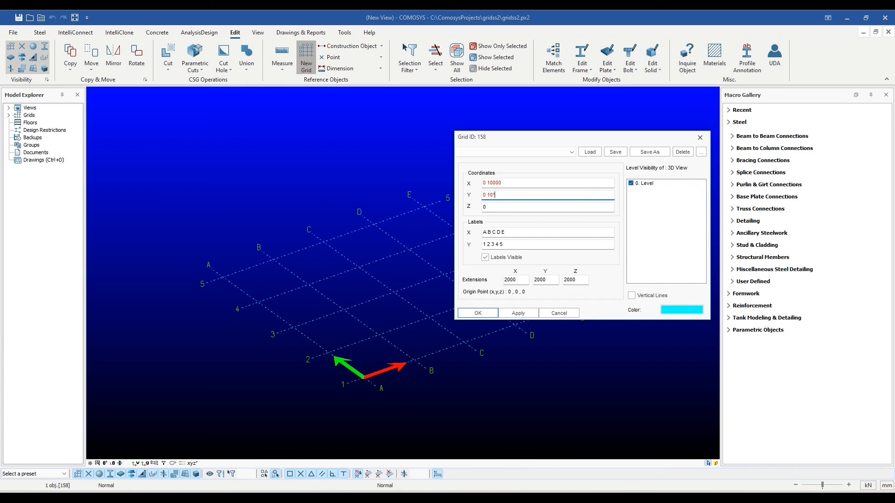
type("*7000")
- Set the Y labels to the numeric range 1-100, then apply and confirm grid 158
left_click_drag(507, 245, 455, 250)
type("1-")
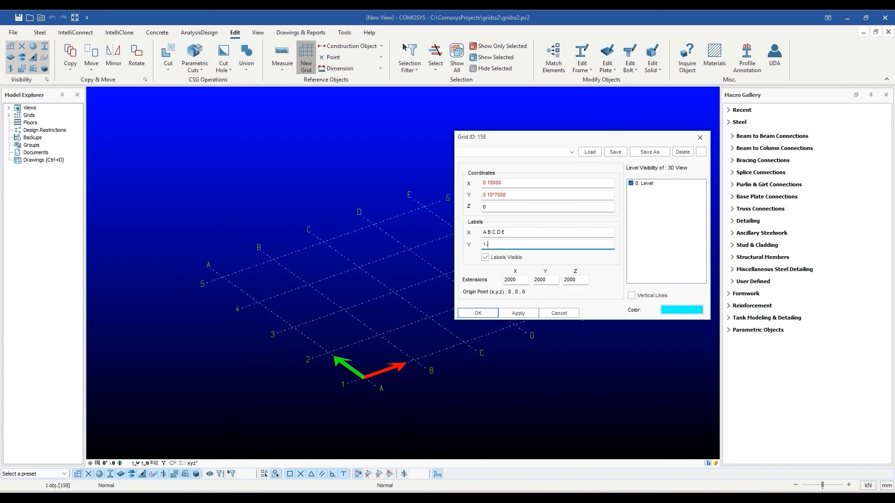
type("100")
left_click(511, 313)
left_click(488, 314)
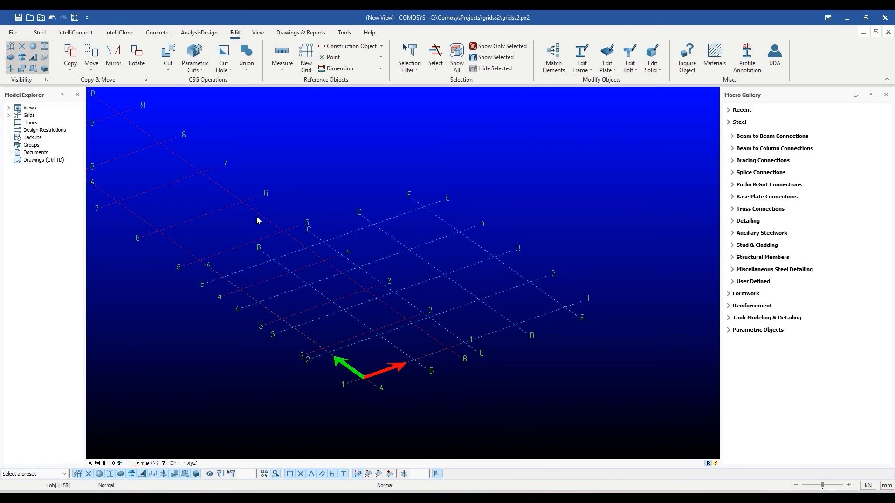
- Fit grids ID 157 and ID 158 fully in view and expand Grids in Model Explorer to list both
scroll(257, 217, "down", 2)
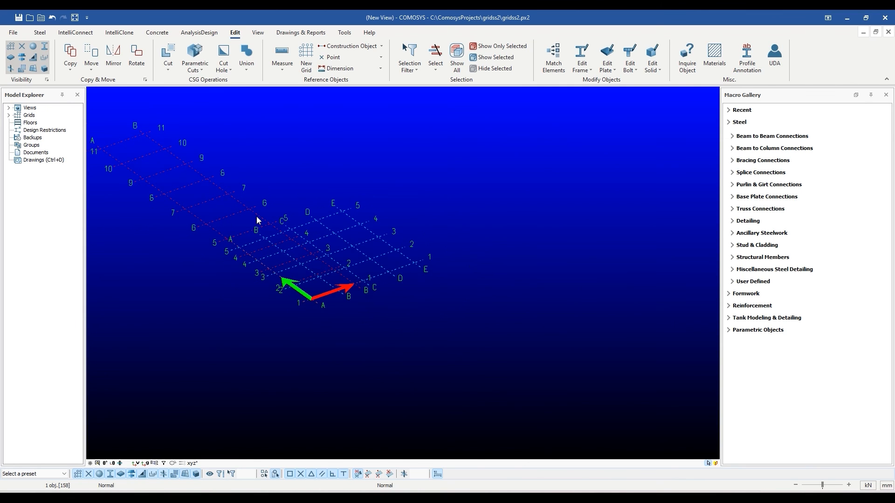
middle_click_drag(258, 221, 320, 214)
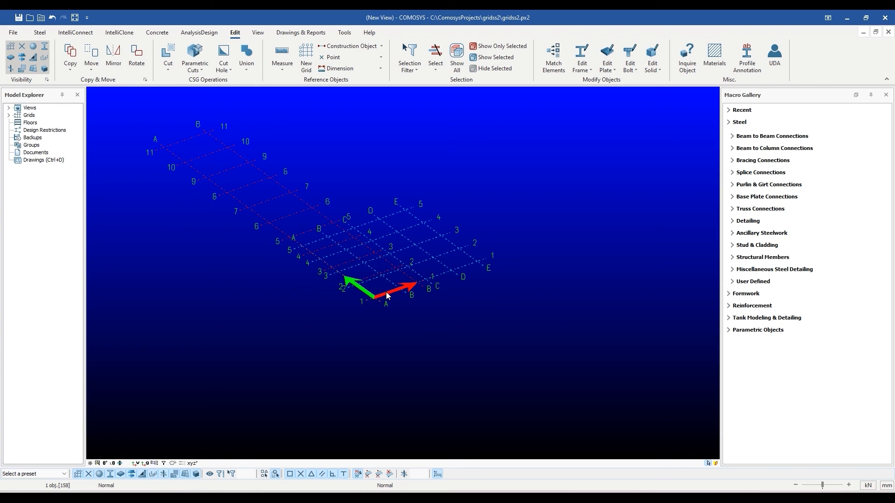
left_click(8, 115)
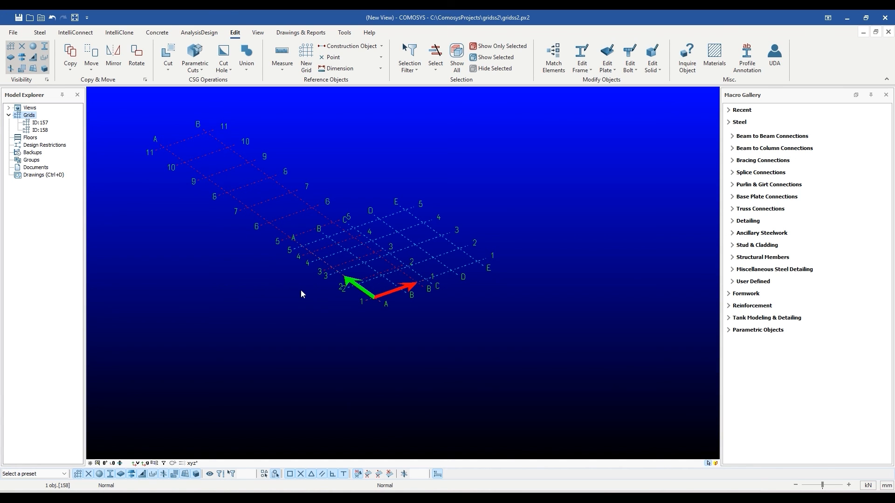
middle_click_drag(301, 291, 317, 307)
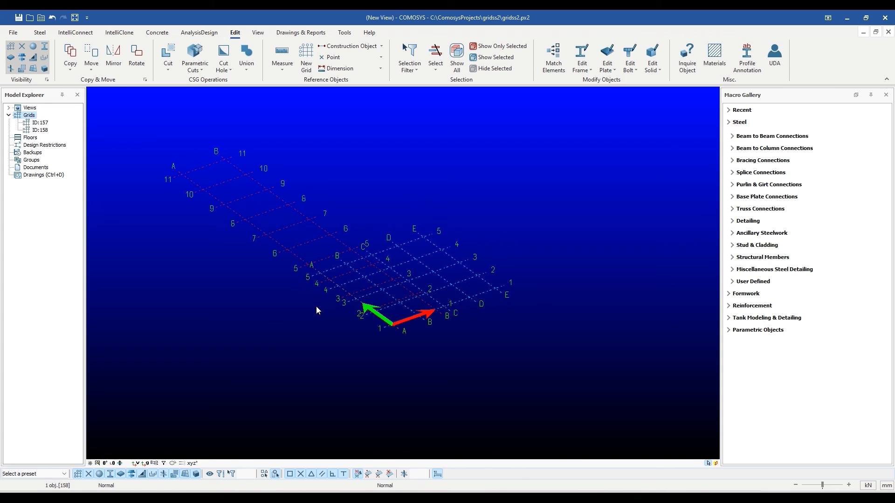